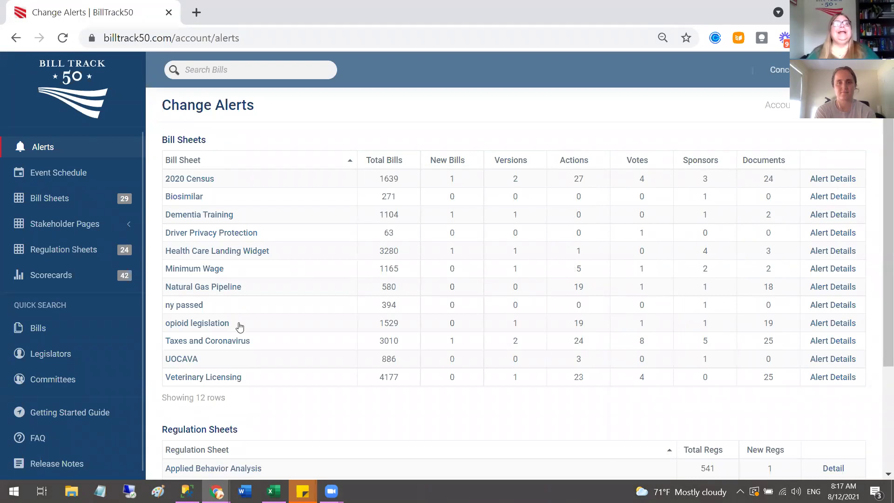
# Create a new bill sheet of type Bill Query named "Tricky Query"
pyautogui.click(69, 203)
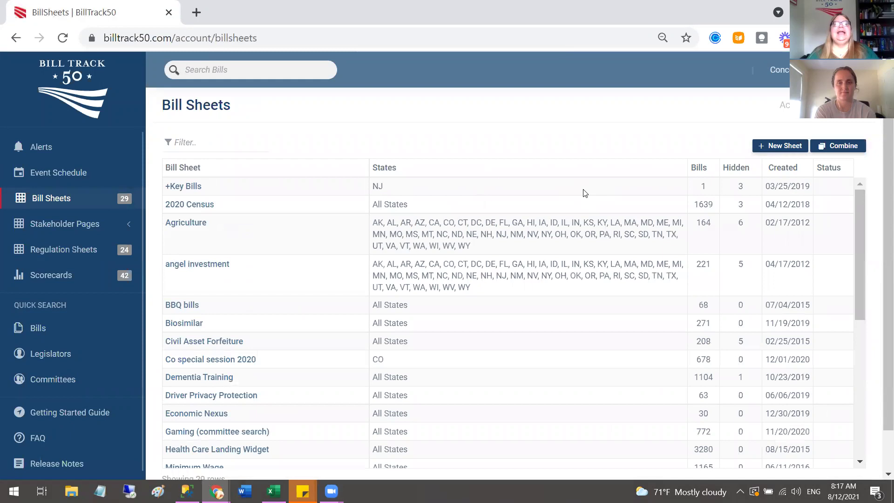
pyautogui.click(780, 149)
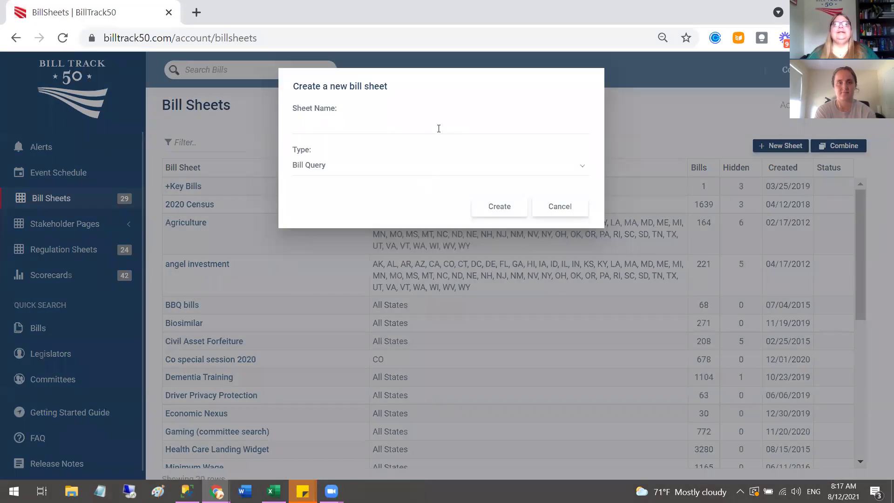
pyautogui.click(439, 129)
pyautogui.write('Tri')
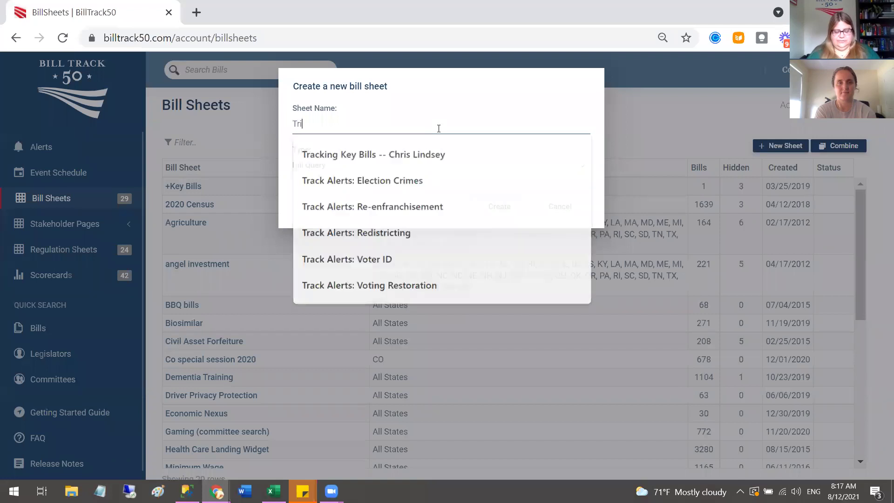
pyautogui.write('cky Query')
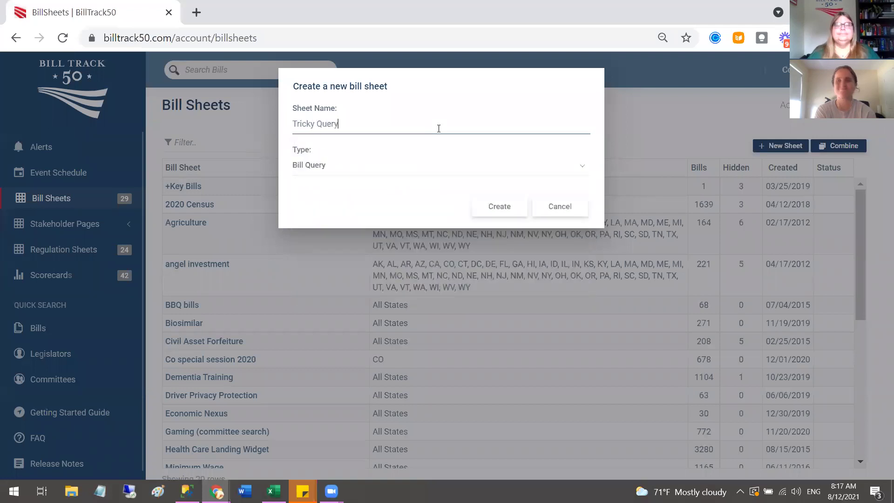
pyautogui.click(490, 206)
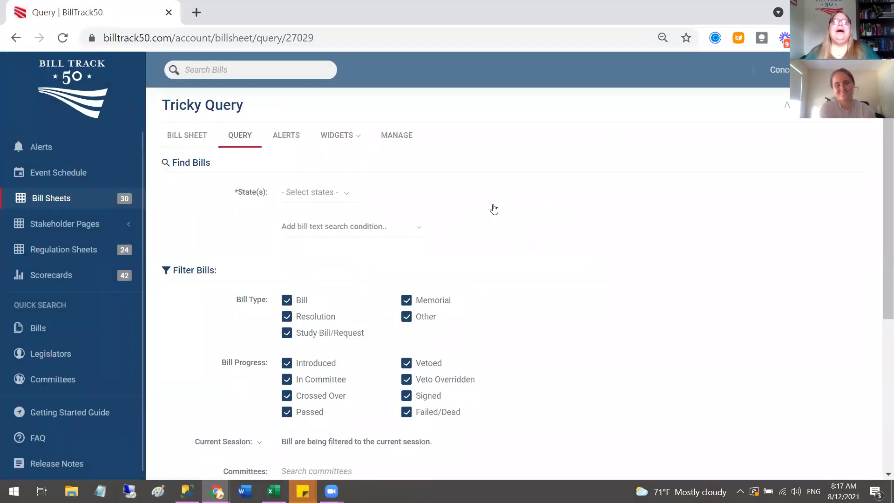
# Select all states for the Tricky Query bill search
pyautogui.click(315, 191)
pyautogui.click(320, 217)
pyautogui.click(246, 224)
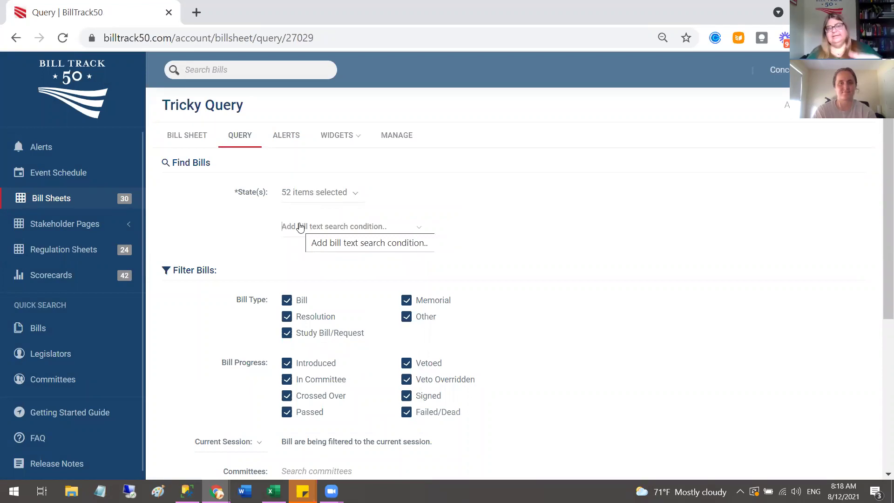
# Add a bill text search condition requiring any of the terms "marijuana marihuana cannabis"
pyautogui.click(301, 227)
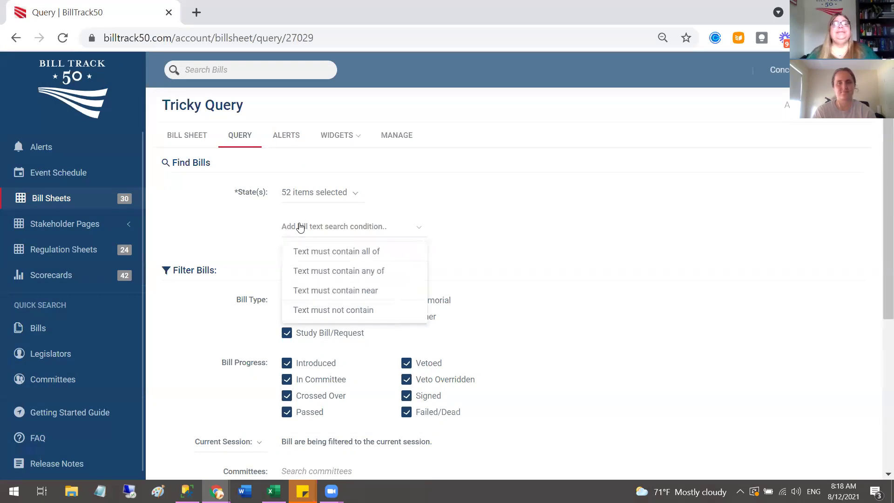
pyautogui.click(311, 276)
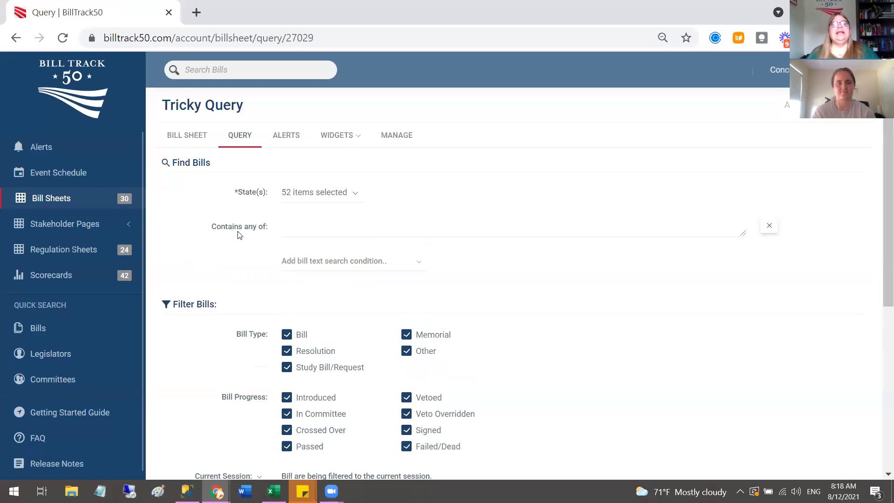
pyautogui.click(294, 227)
pyautogui.write('marijuana')
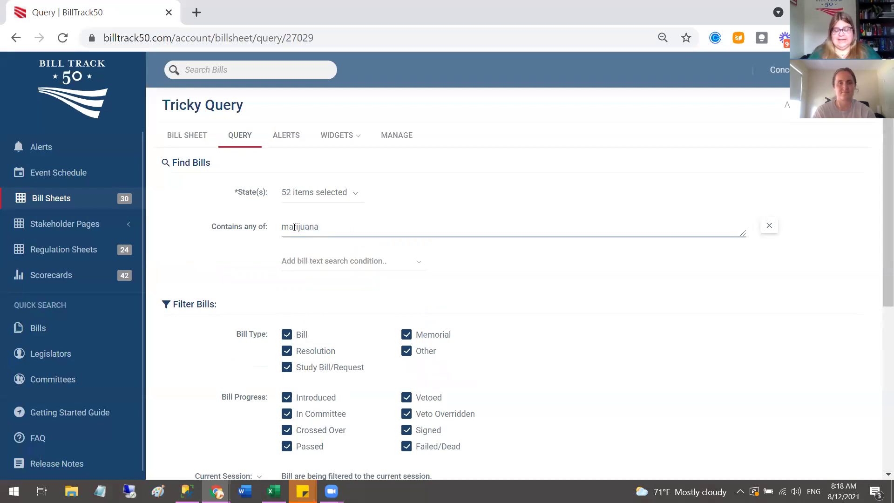
pyautogui.write('marihuana')
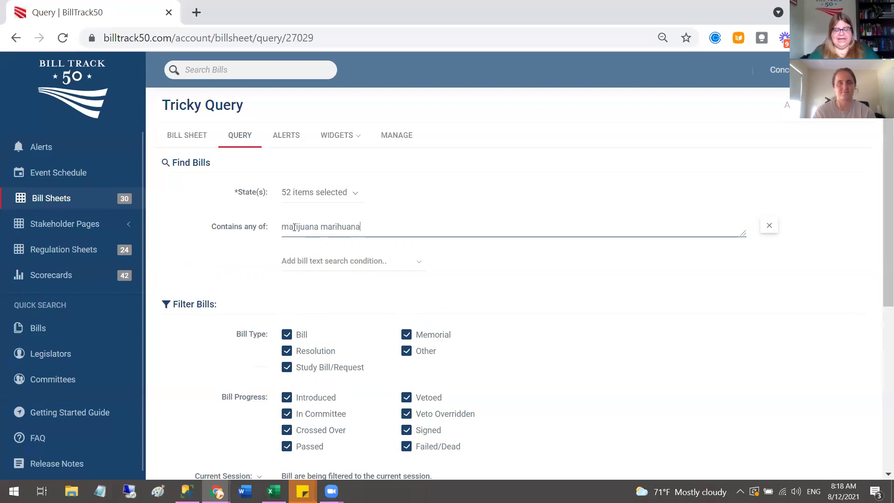
pyautogui.write('cannab')
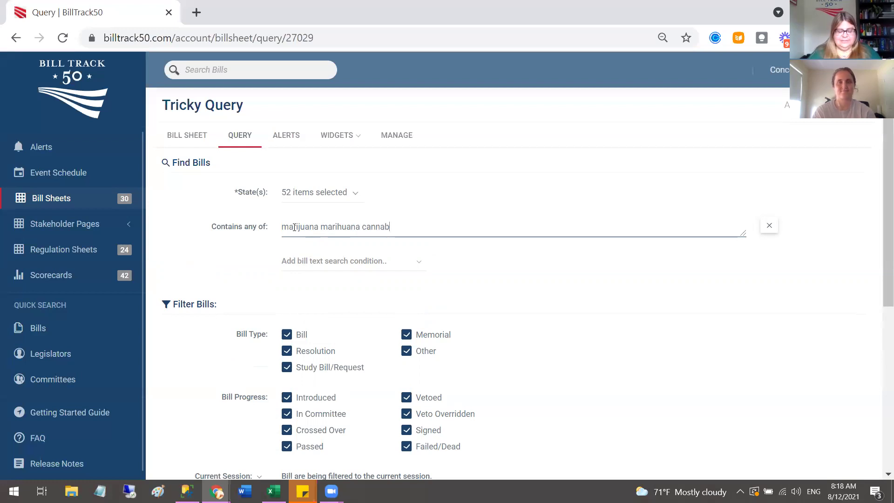
pyautogui.write('is')
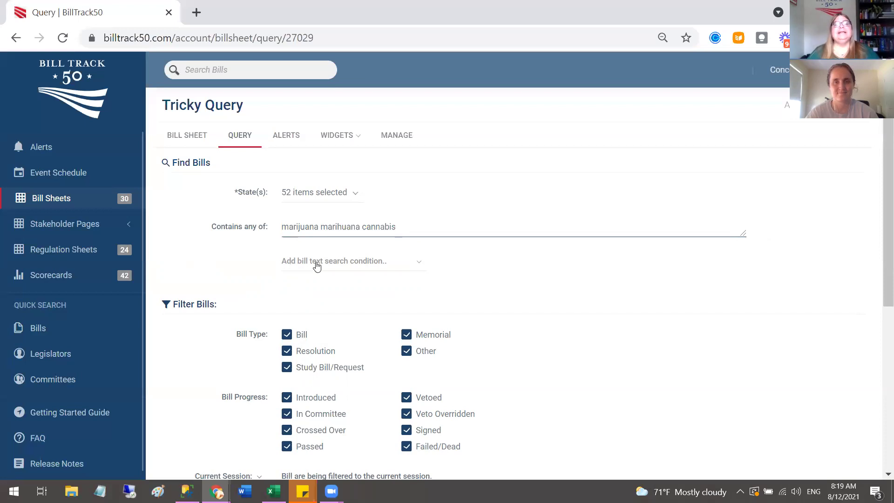
# Add a second bill text search condition requiring any of the wildcard terms "expung* expunt*"
pyautogui.click(363, 263)
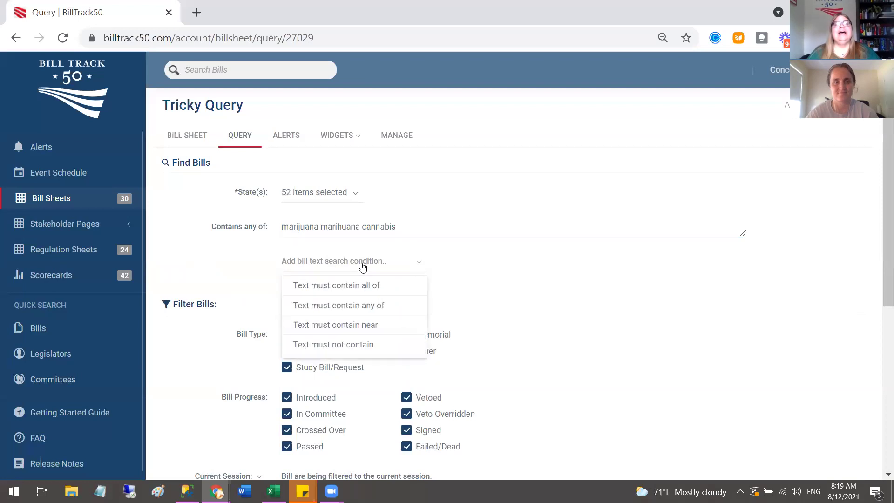
pyautogui.click(370, 308)
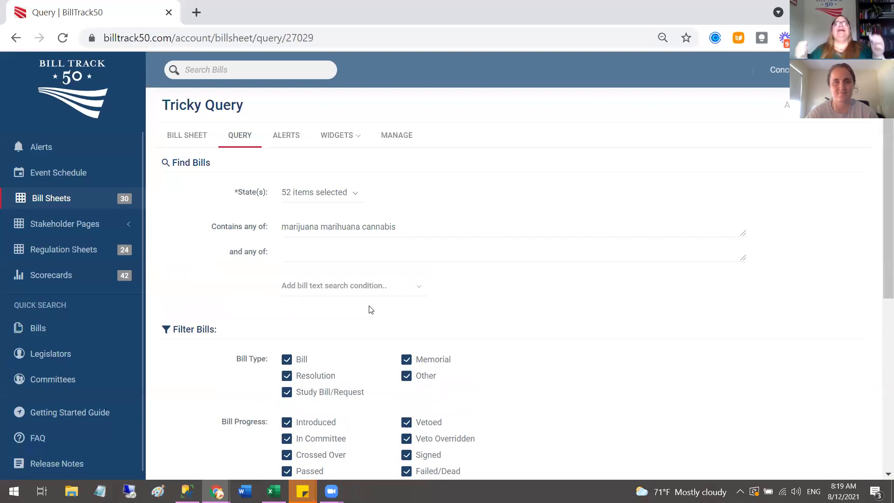
pyautogui.click(362, 252)
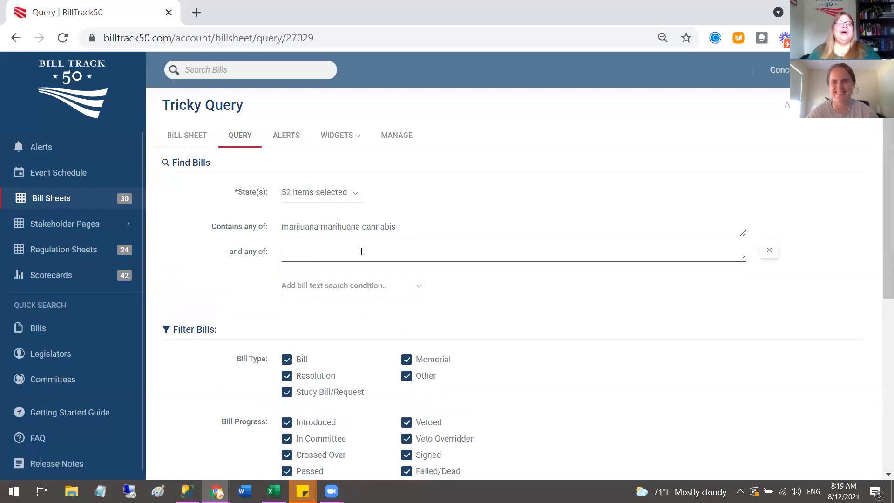
pyautogui.write('exp')
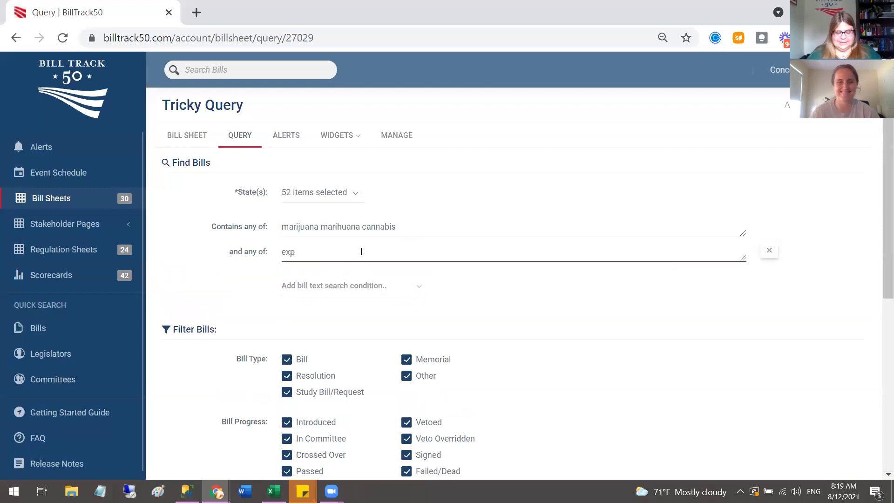
pyautogui.write('ung* ')
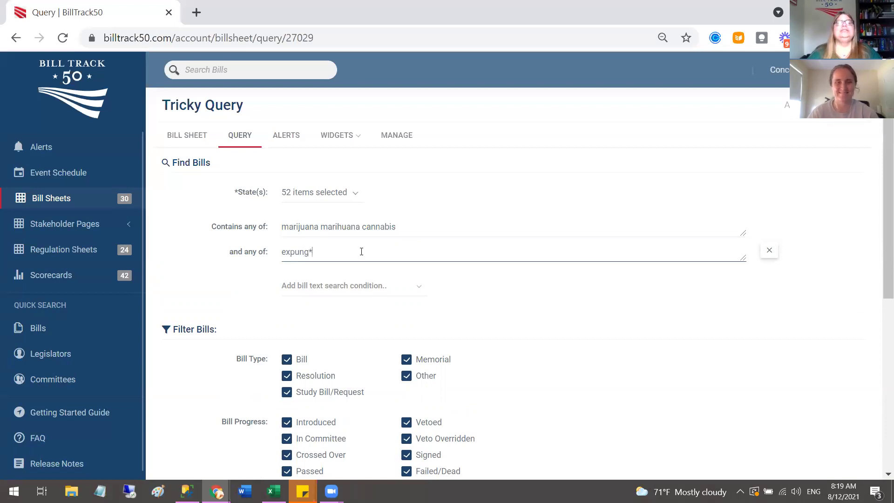
pyautogui.write('expu')
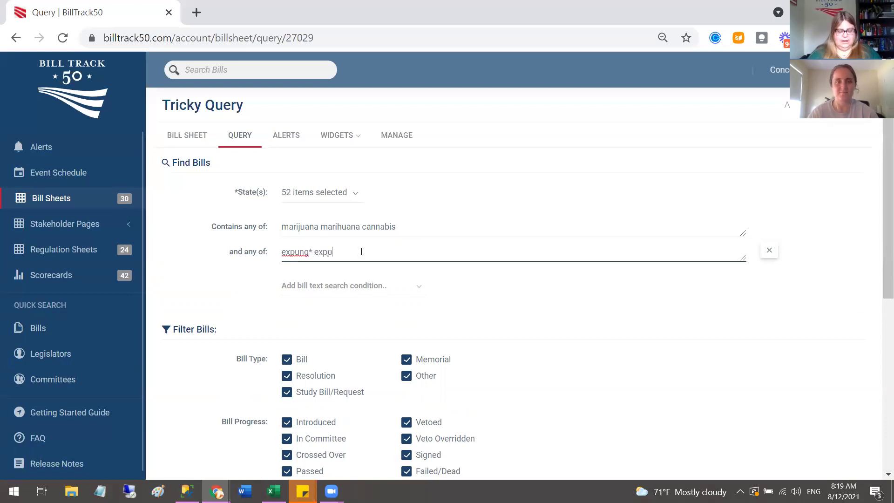
pyautogui.write('nt*')
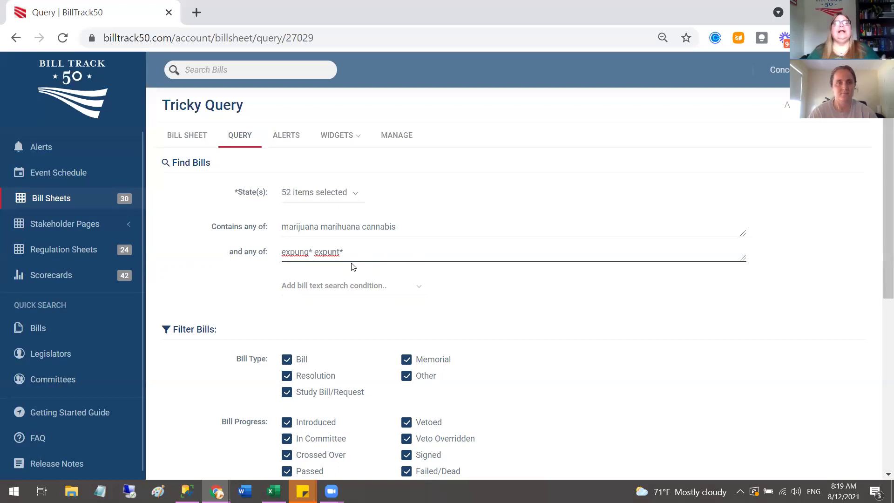
pyautogui.press('Tab')
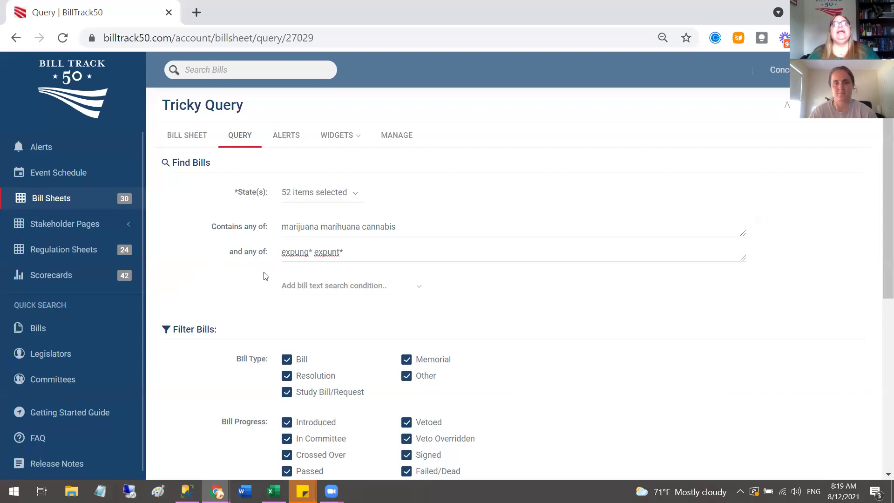
# Add a condition excluding bills whose text contains "appropriations" and run the query to fill the bill sheet
pyautogui.click(363, 287)
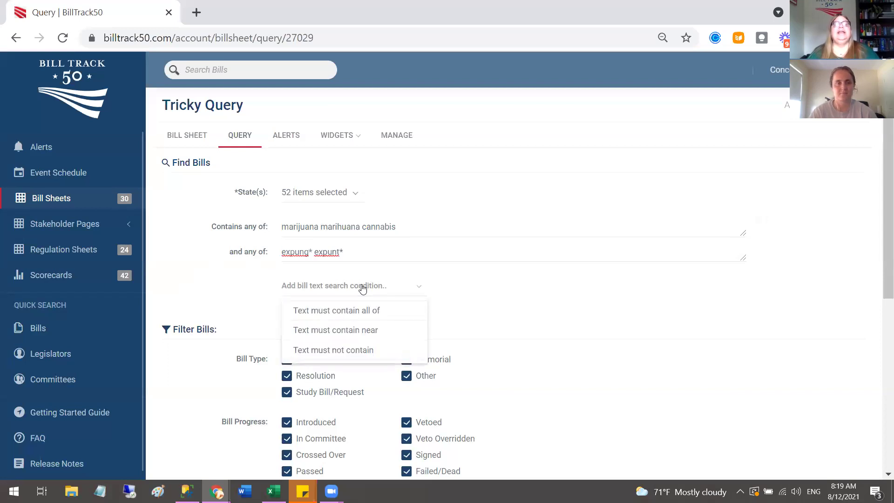
pyautogui.click(354, 355)
pyautogui.click(326, 282)
pyautogui.write('appr')
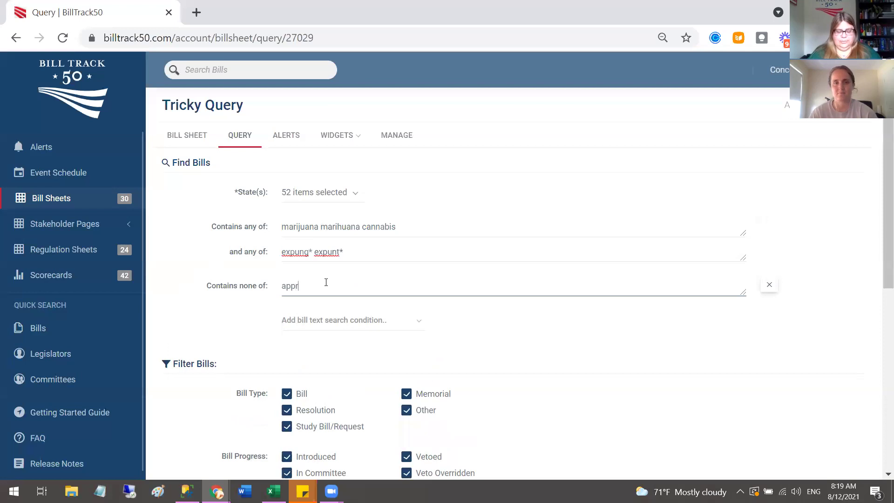
pyautogui.write('opriations')
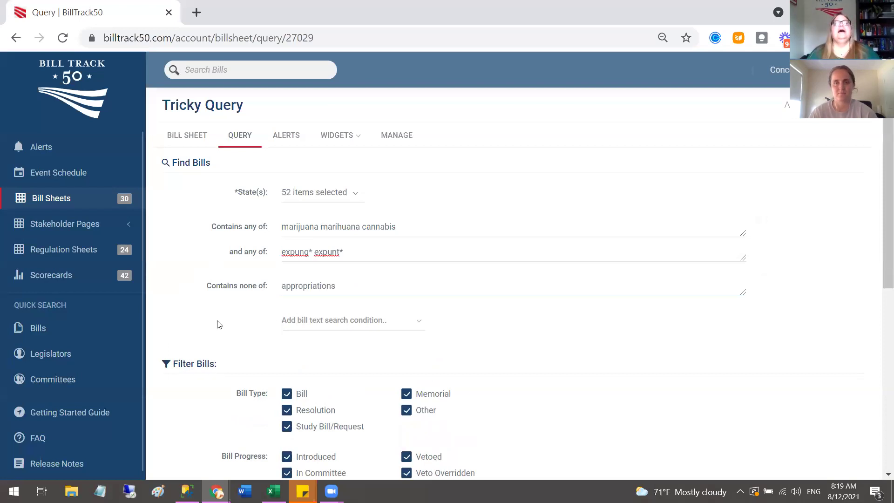
pyautogui.click(204, 332)
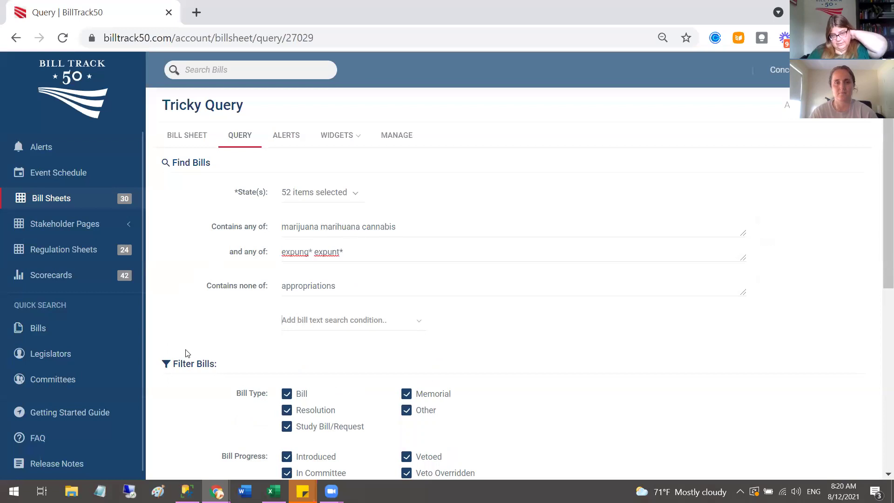
pyautogui.scroll(-7, 186, 353)
pyautogui.click(311, 383)
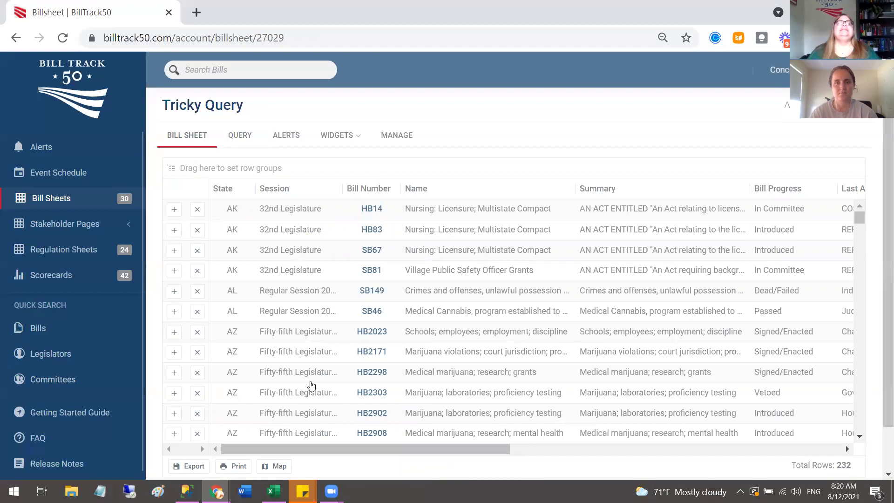
# Return to the query settings and remove the none-of condition and both any-of text conditions
pyautogui.click(237, 136)
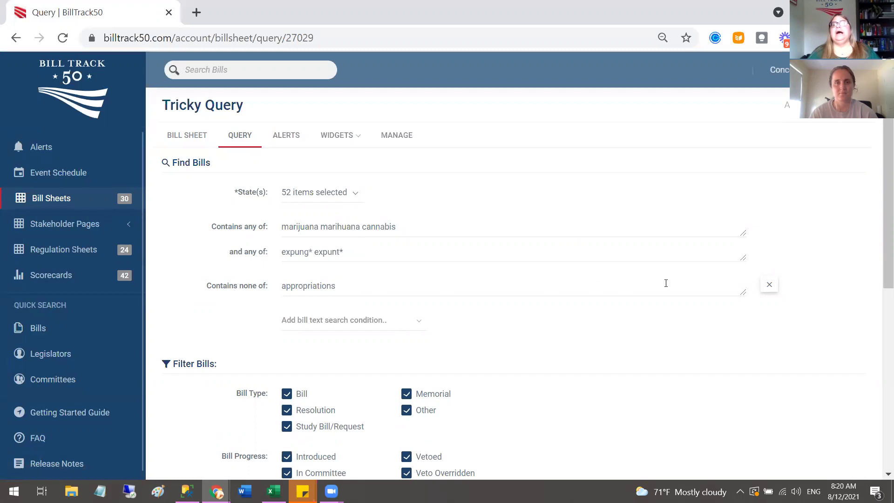
pyautogui.click(770, 285)
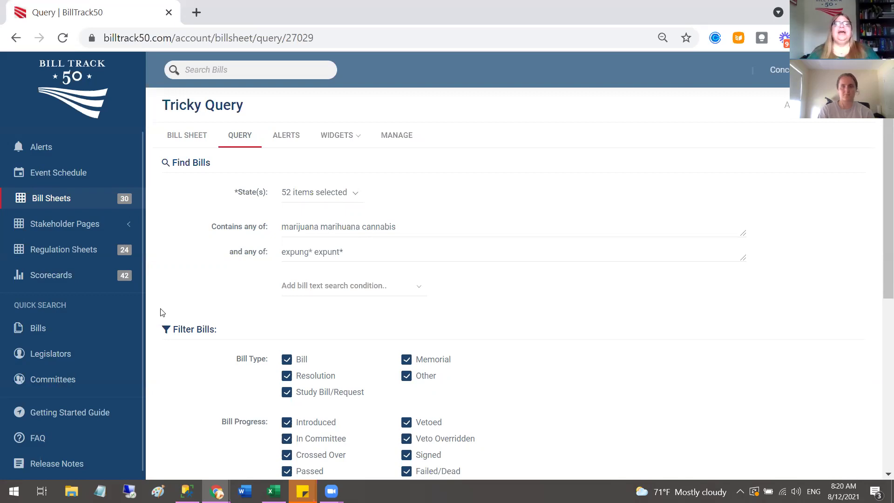
pyautogui.scroll(-3, 162, 312)
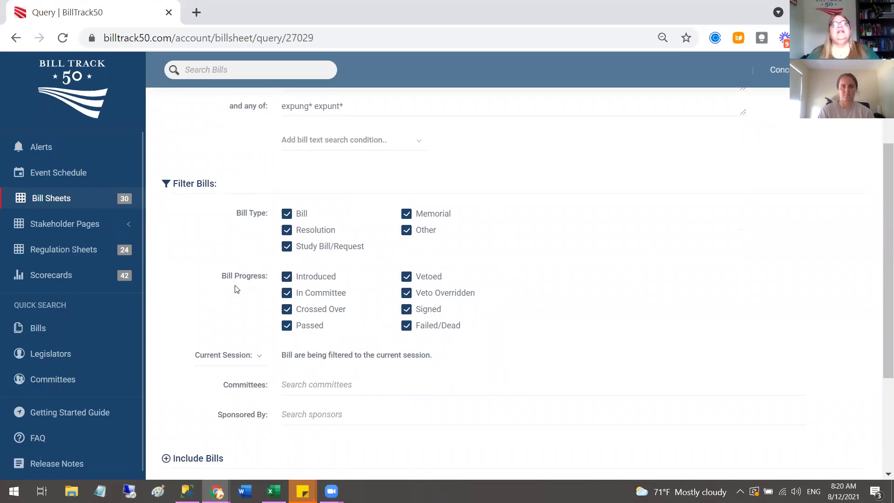
pyautogui.scroll(3, 236, 289)
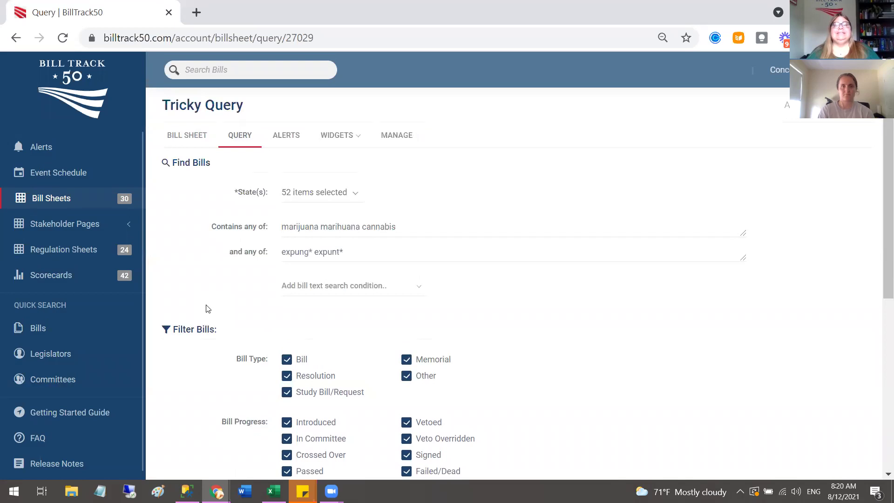
pyautogui.moveTo(241, 256)
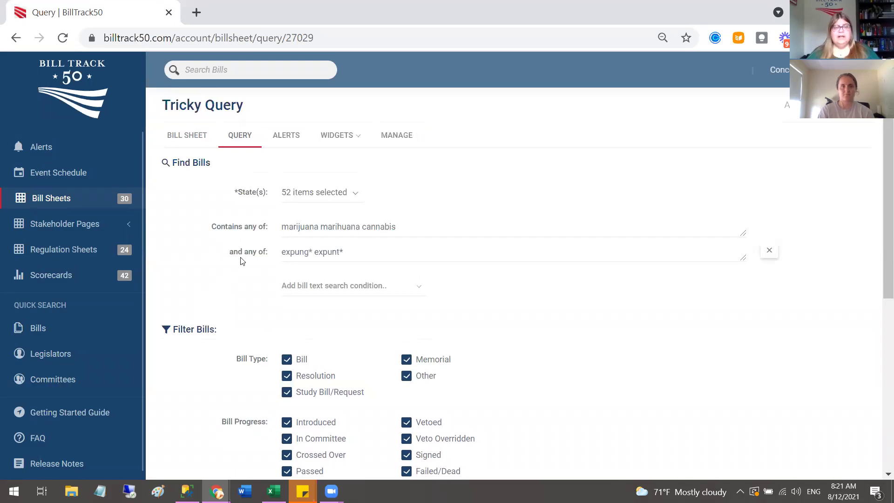
pyautogui.click(771, 251)
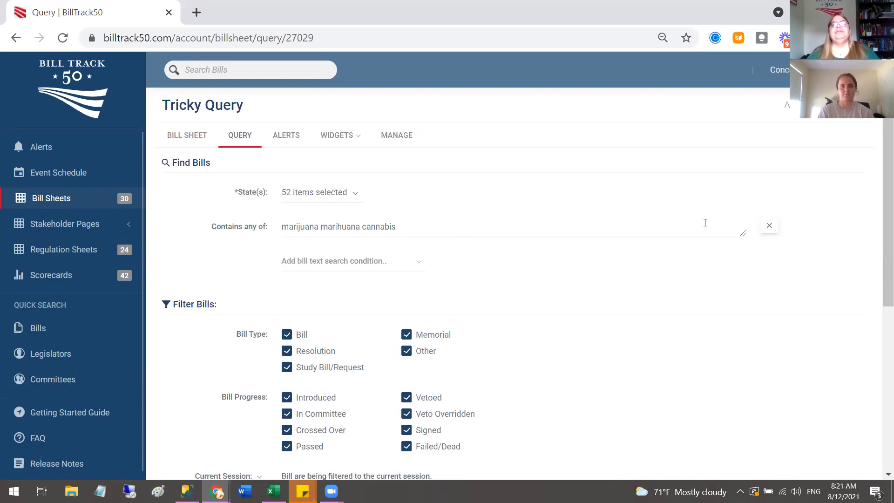
pyautogui.click(769, 226)
# Add a bill text search condition requiring the words "arts education" near each other
pyautogui.click(396, 229)
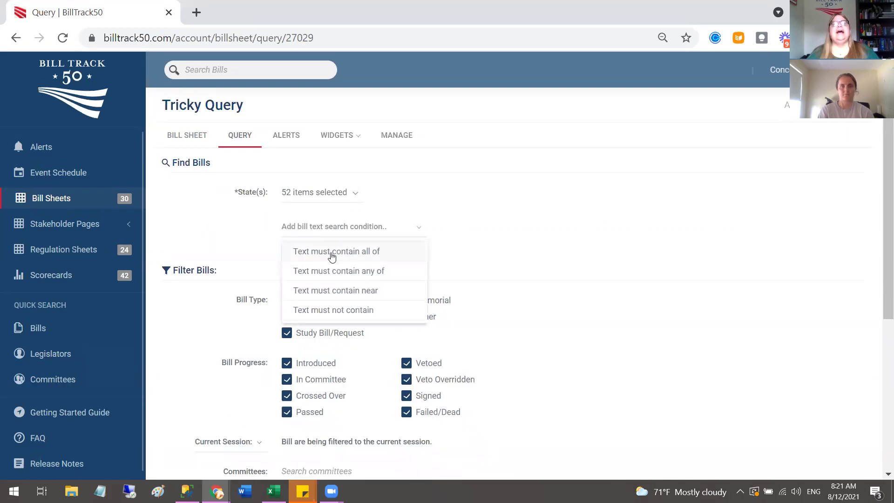
pyautogui.click(344, 299)
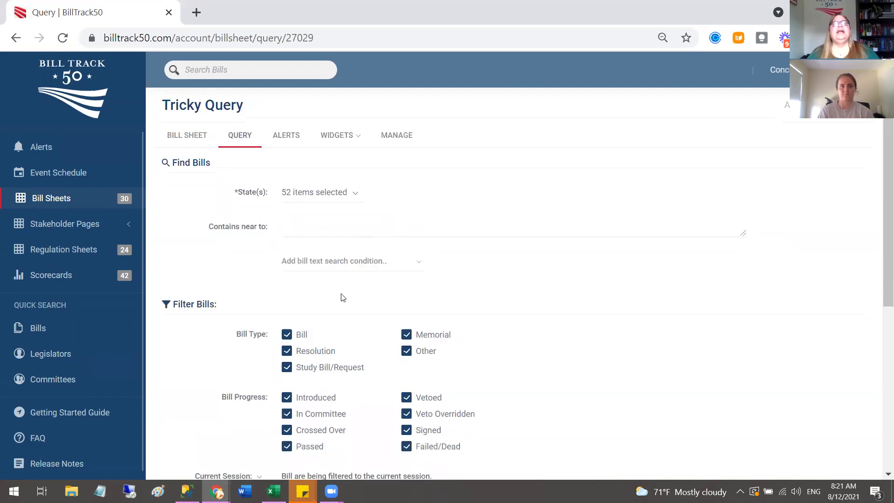
pyautogui.click(304, 229)
pyautogui.write('a')
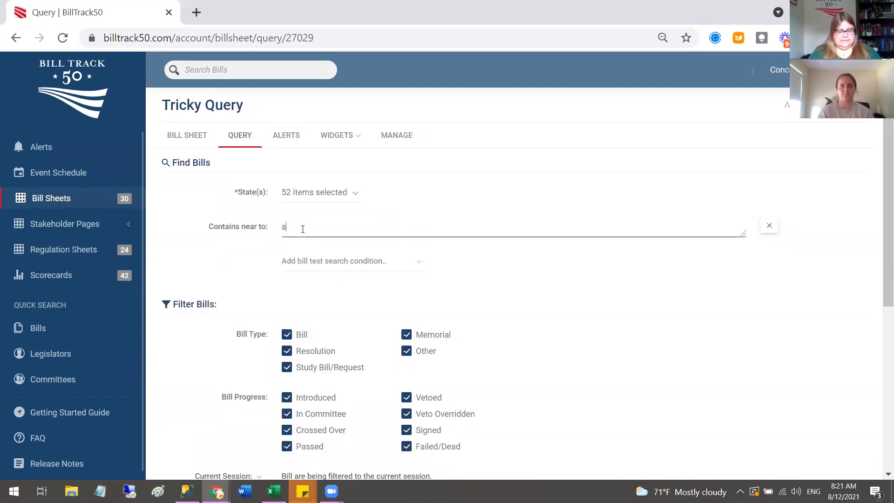
pyautogui.write('rts education')
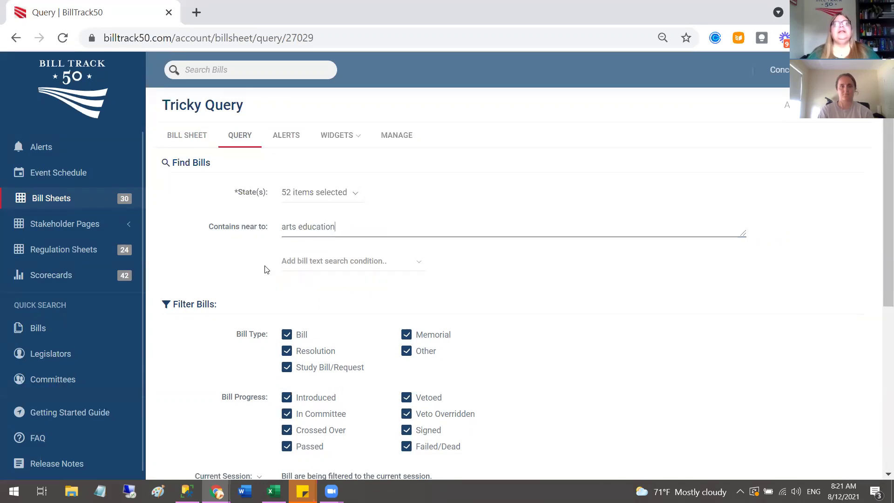
# Add a second near condition to the bill text search requiring the words "arts funding" near each other
pyautogui.click(318, 261)
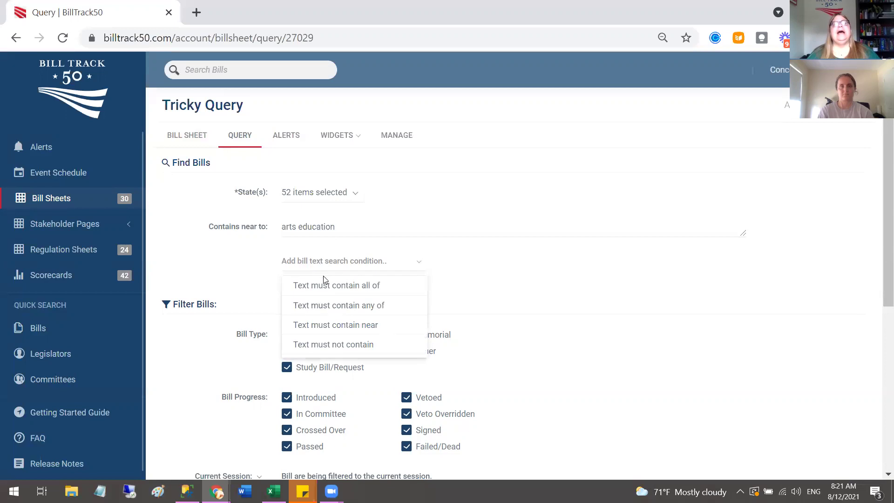
pyautogui.click(326, 325)
pyautogui.click(315, 250)
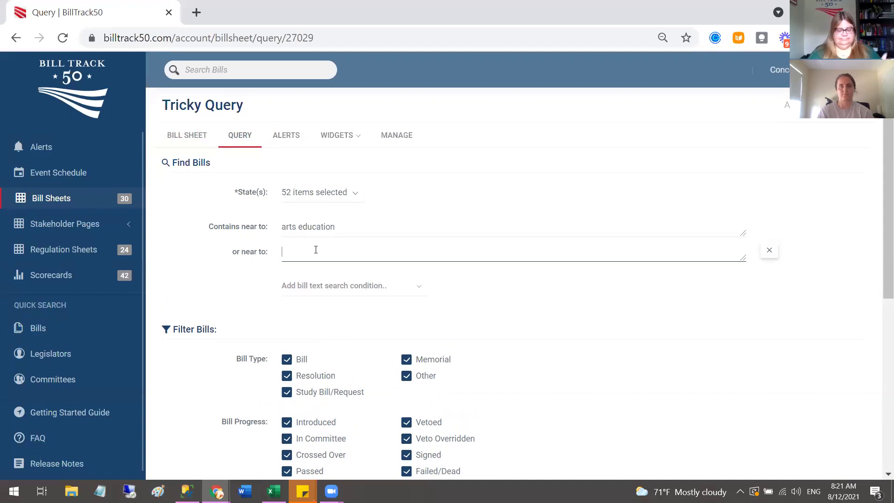
pyautogui.write('arts')
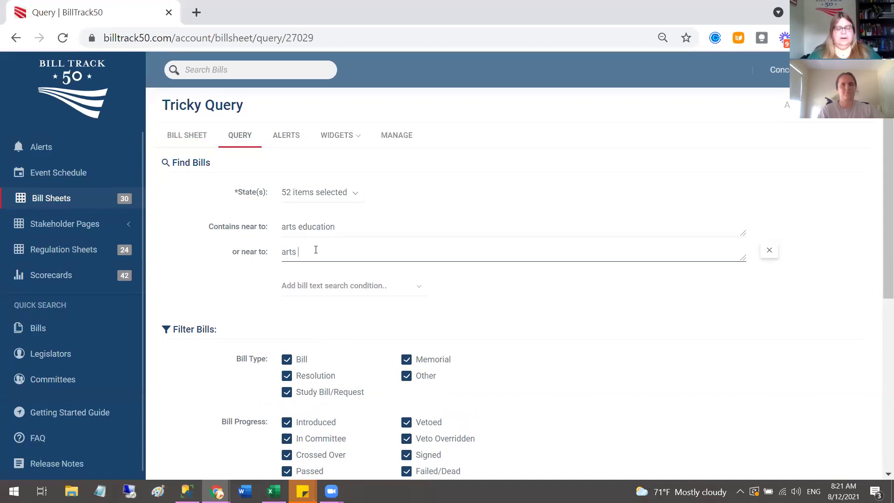
pyautogui.write(' funding')
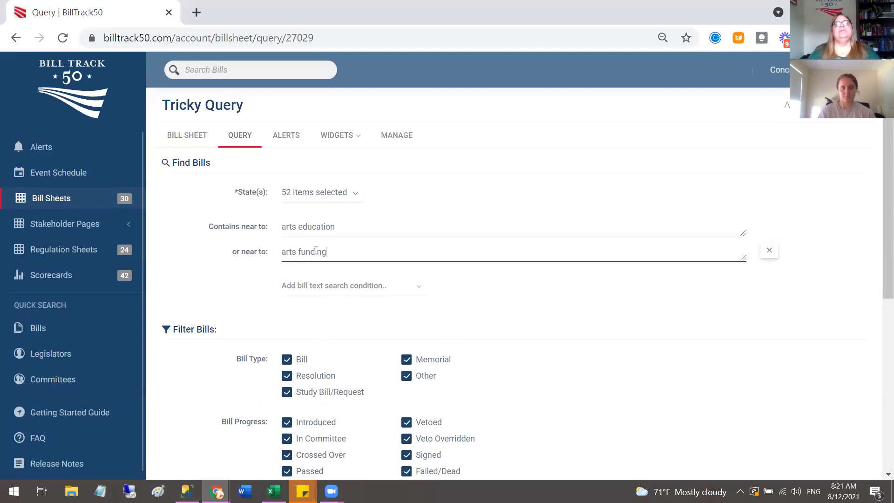
# Add a bill text search condition requiring bills to contain all of "appropriations"
pyautogui.click(317, 295)
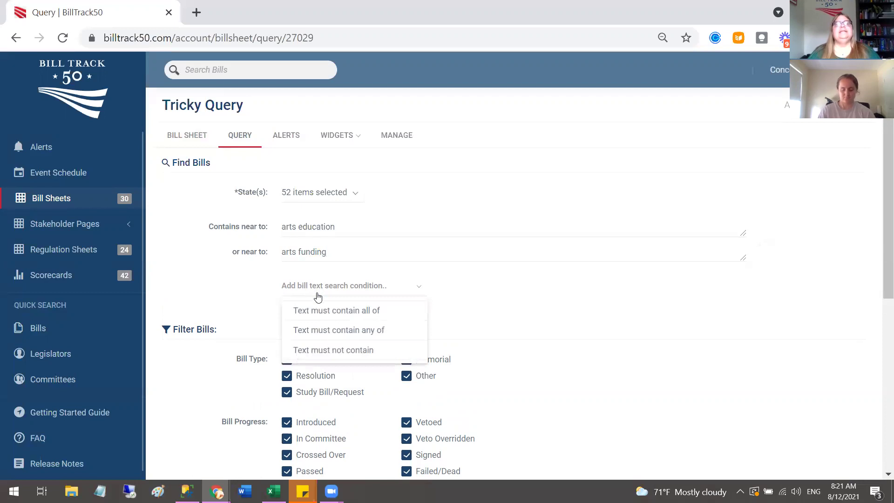
pyautogui.click(320, 311)
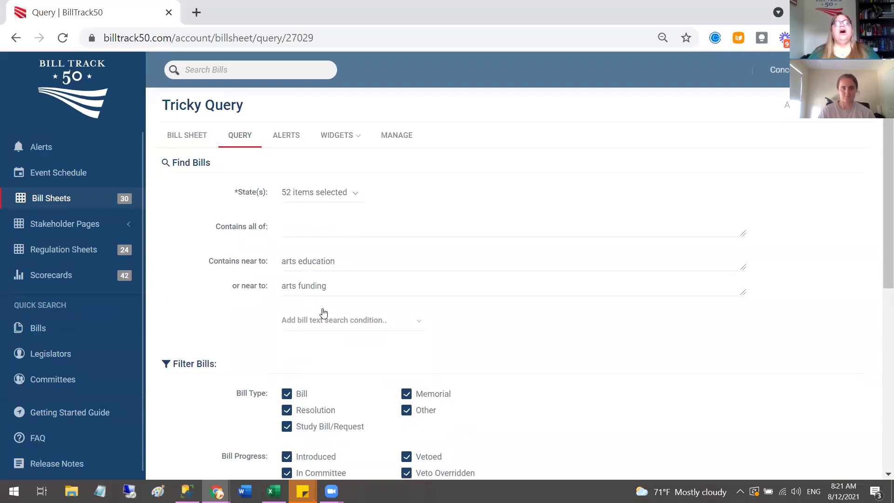
pyautogui.click(315, 231)
pyautogui.write('ap')
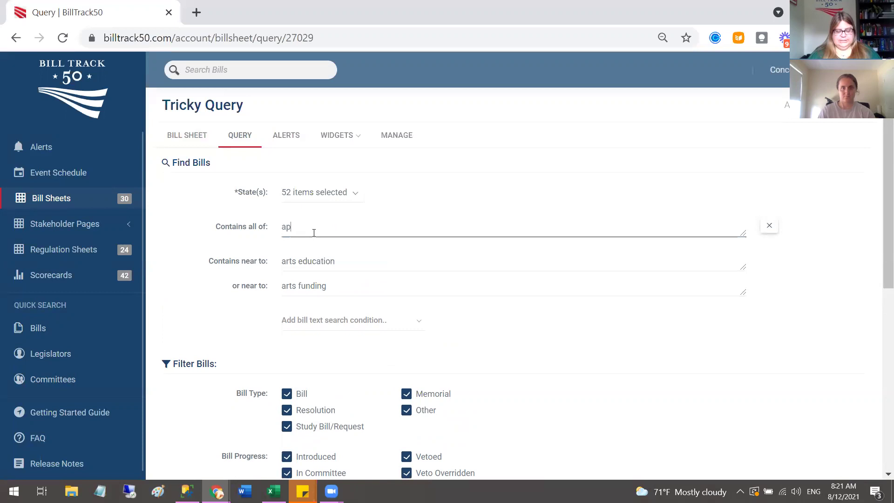
pyautogui.write('pr')
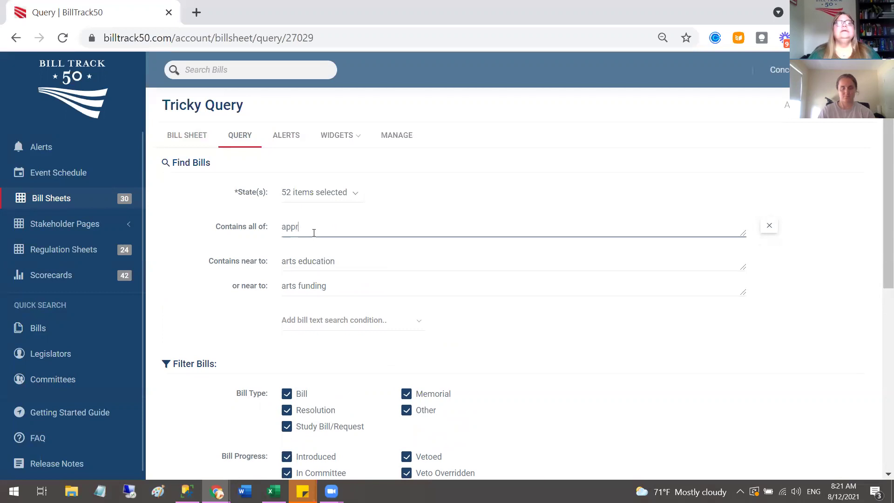
pyautogui.write('opriations')
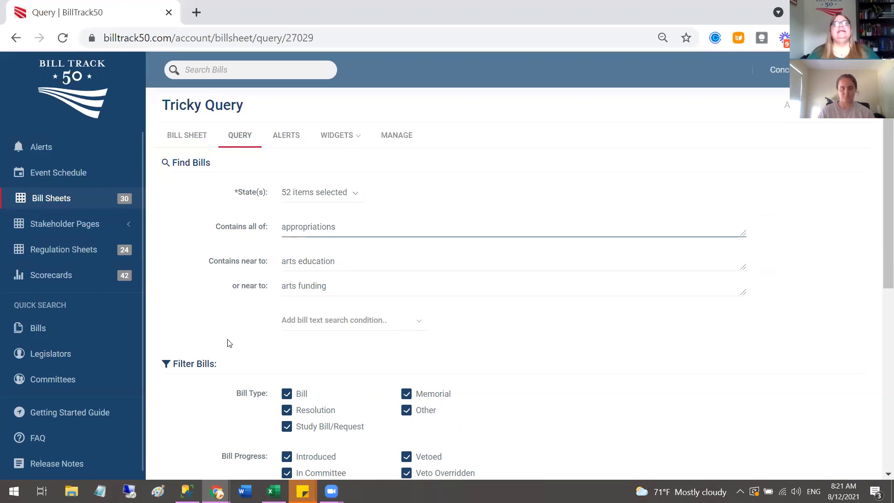
pyautogui.scroll(-2, 228, 344)
pyautogui.scroll(-6, 228, 343)
pyautogui.scroll(8, 226, 343)
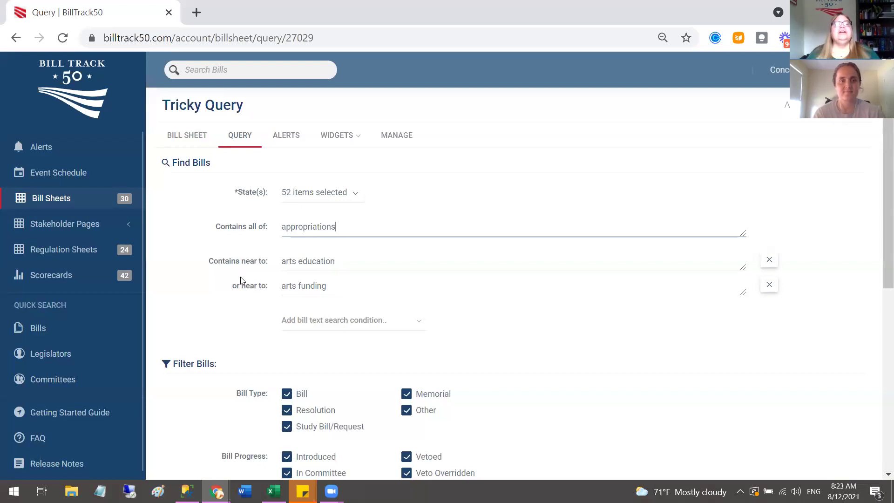
pyautogui.click(325, 321)
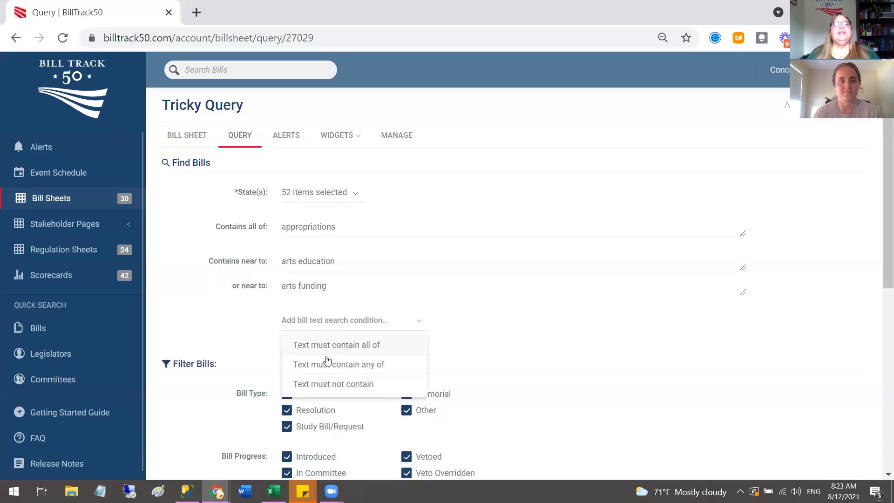
pyautogui.click(236, 321)
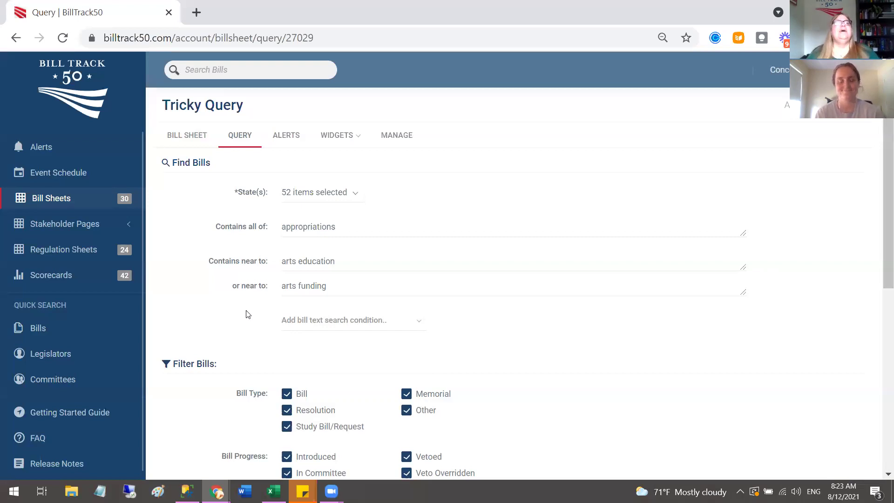
# Create a new bill sheet named "Rollup!" with the type Rollup
pyautogui.click(86, 199)
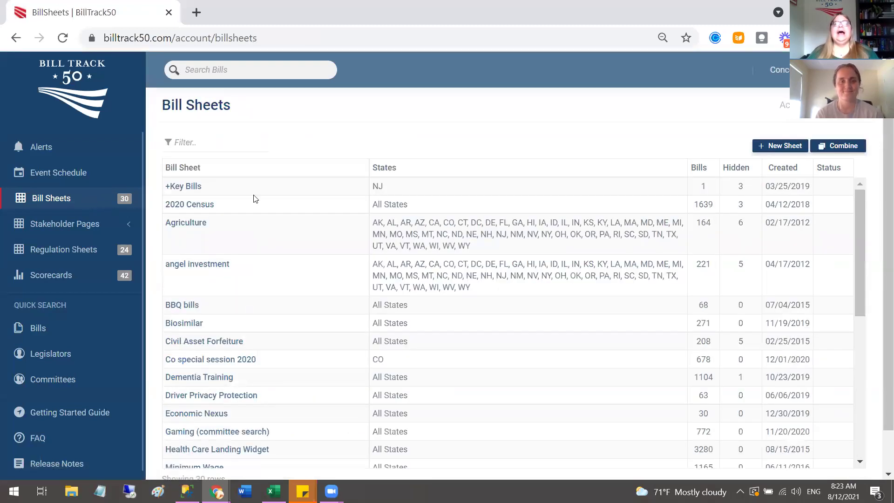
pyautogui.click(773, 146)
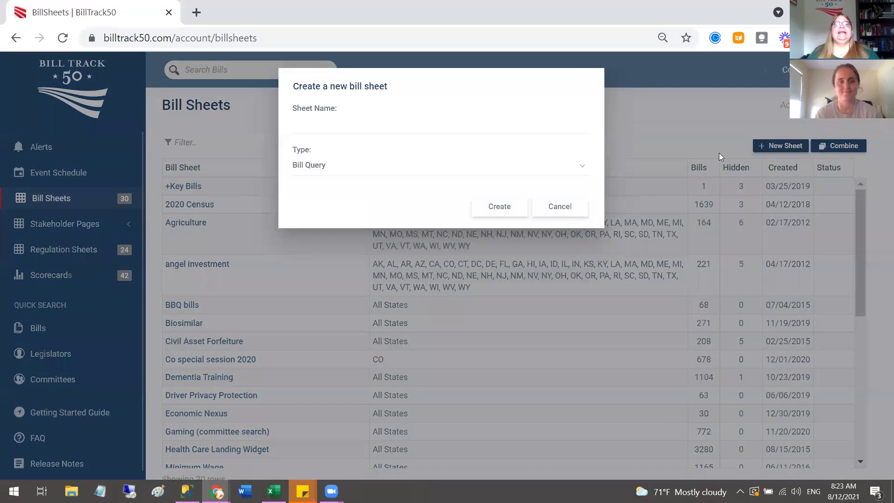
pyautogui.click(465, 126)
pyautogui.write('Rollup!')
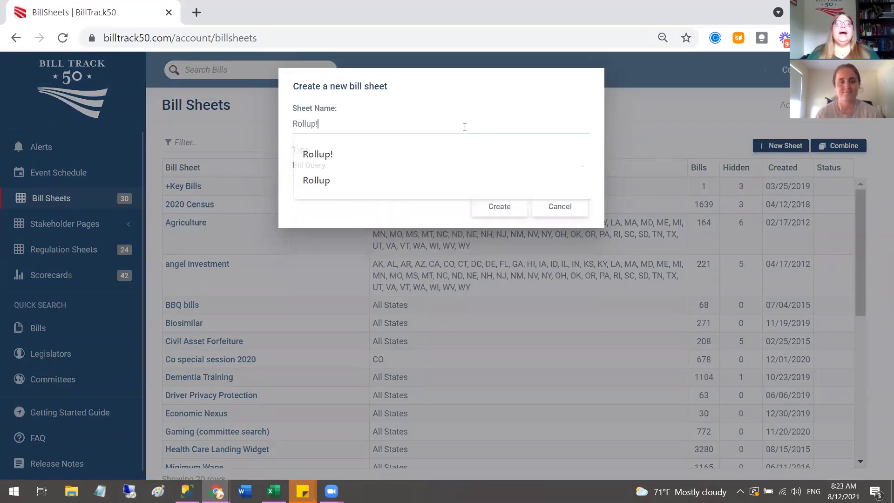
pyautogui.press('Escape')
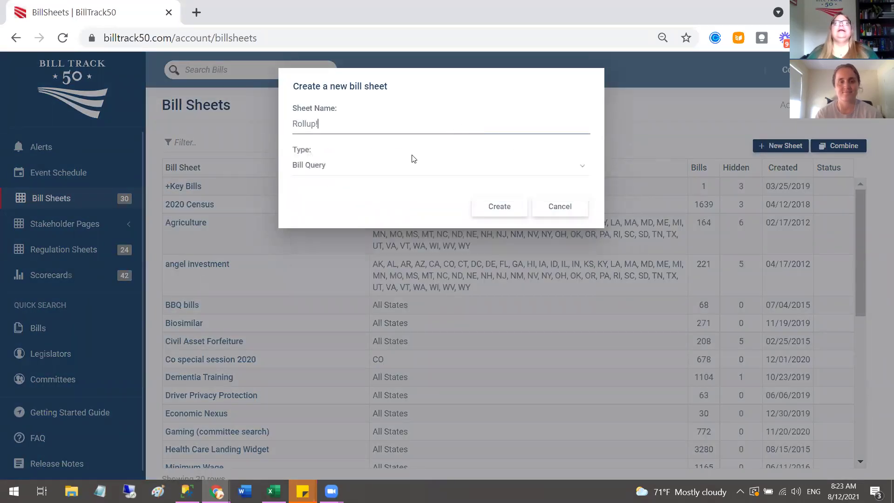
pyautogui.click(302, 167)
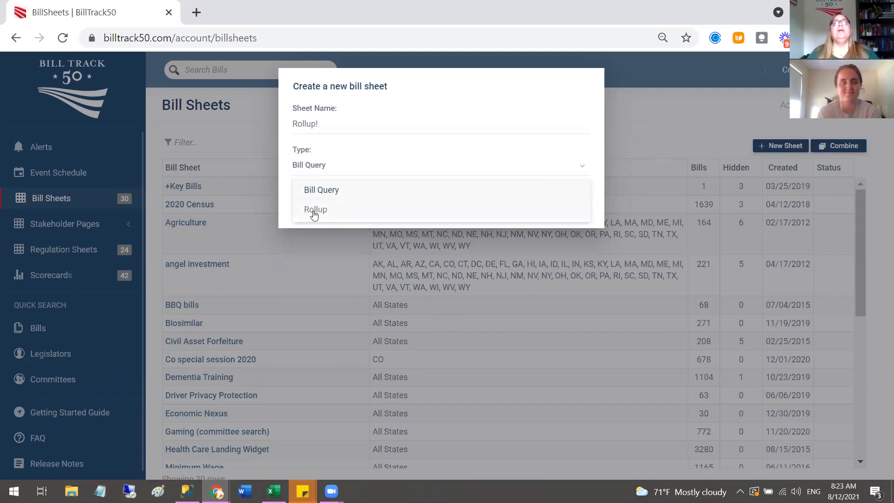
pyautogui.click(314, 212)
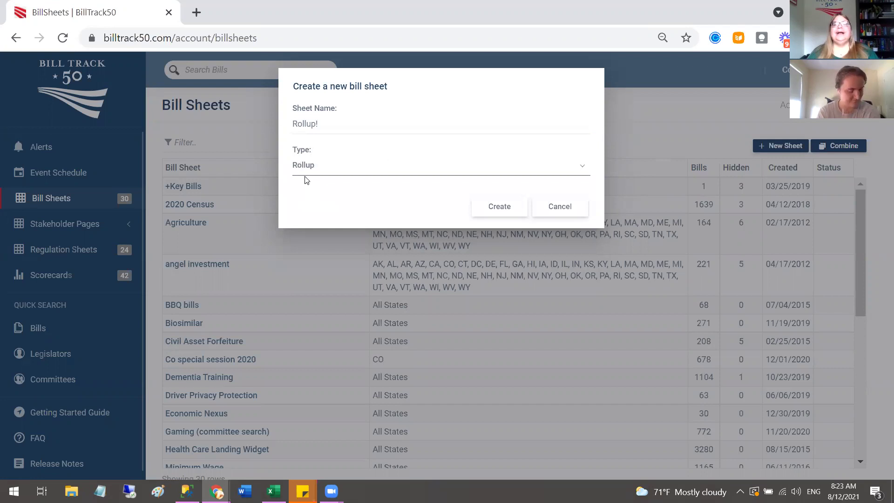
pyautogui.click(487, 205)
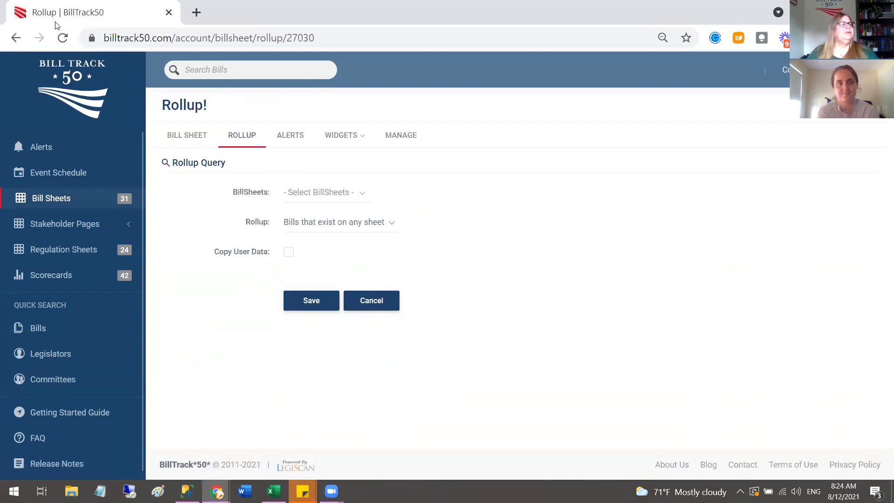
pyautogui.hotkey('alt', 'Tab')
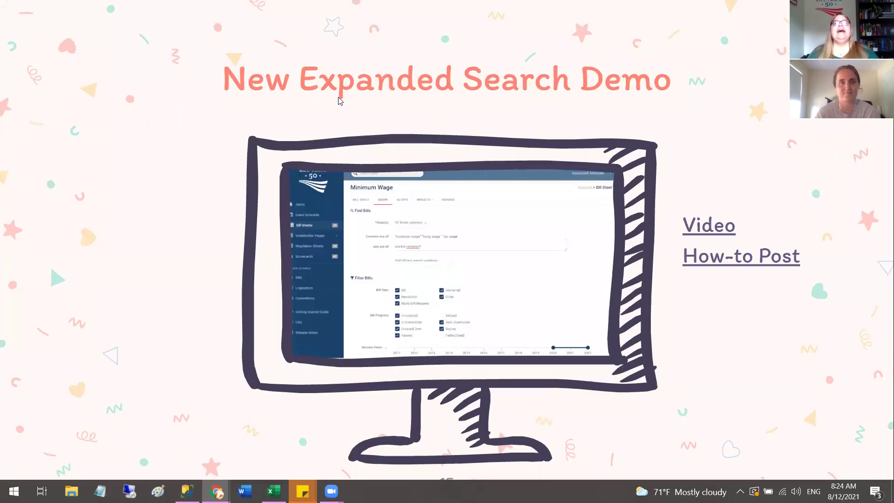
pyautogui.click(232, 173)
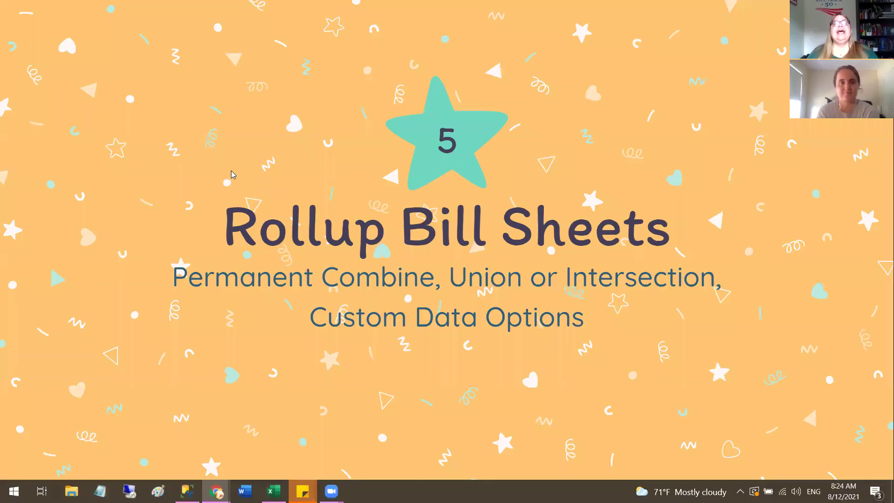
pyautogui.click(232, 171)
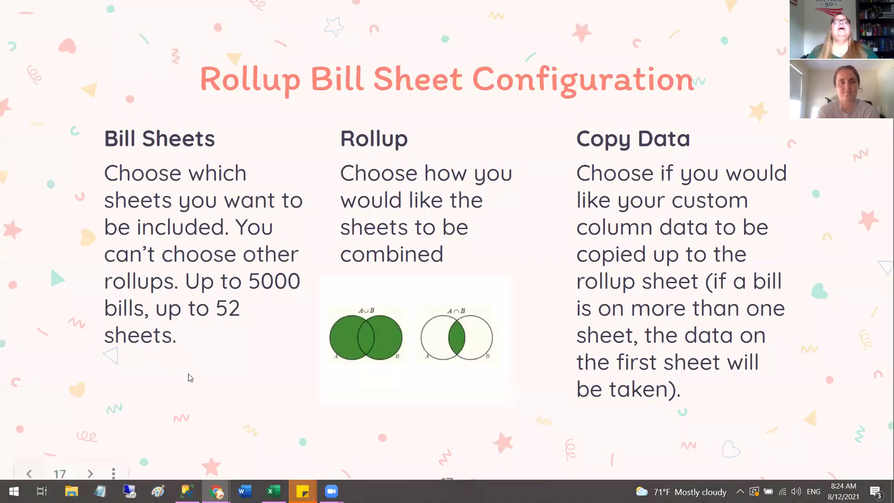